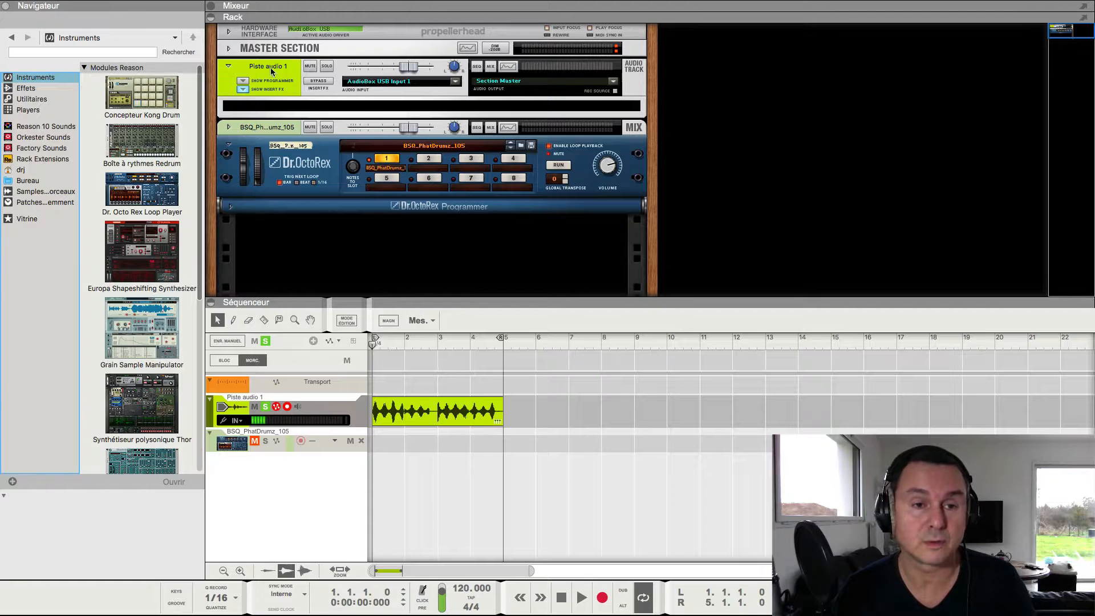
Play the audio track's loop, stop it, and return the song position to the start
right_click(354, 221)
left_click(413, 394)
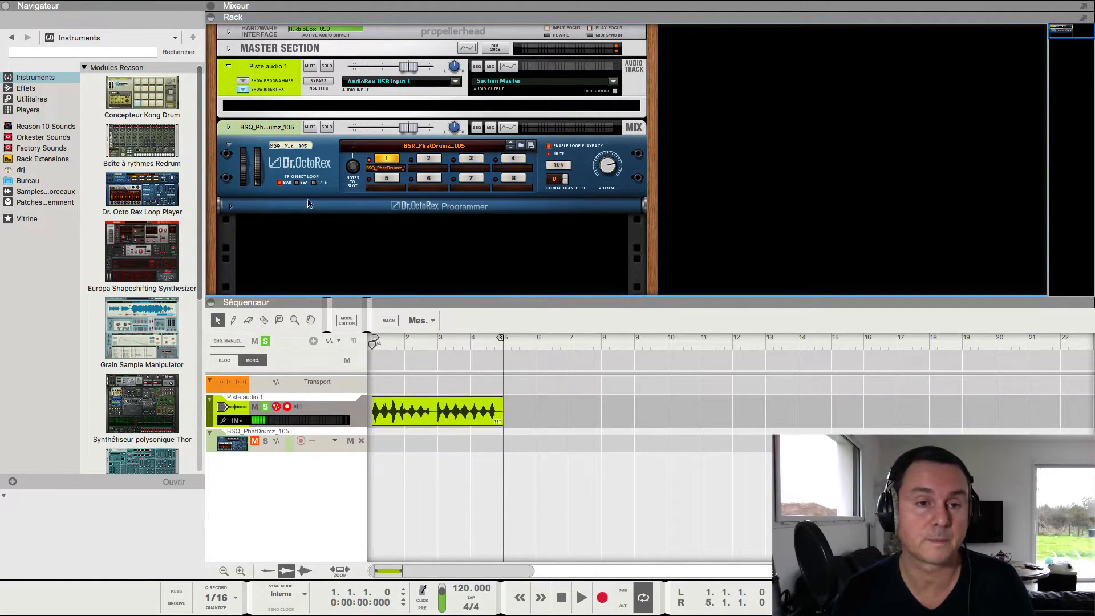
key("space")
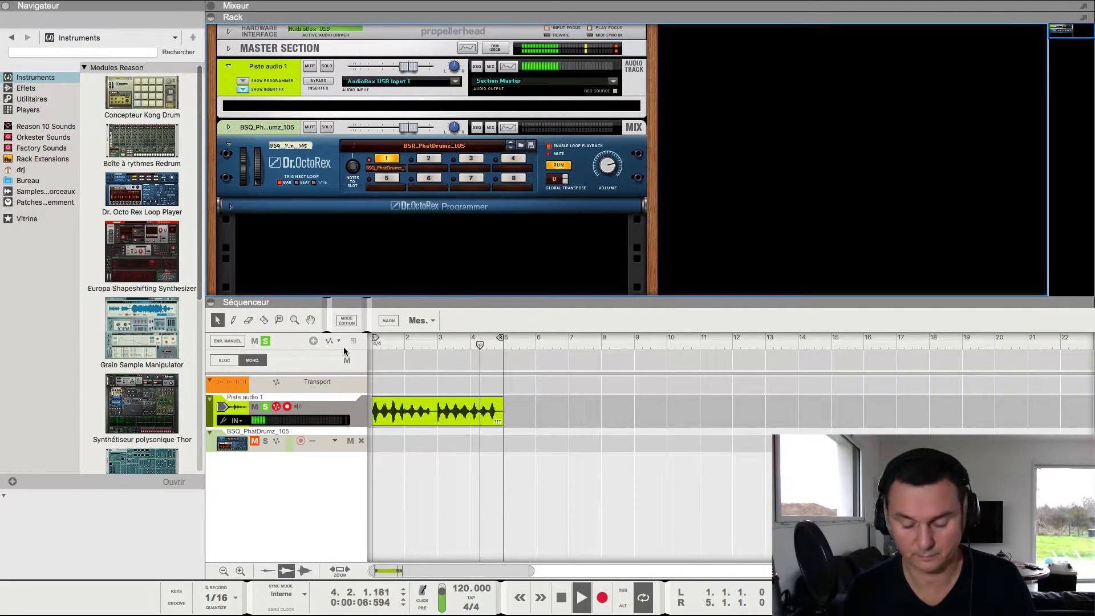
key("space")
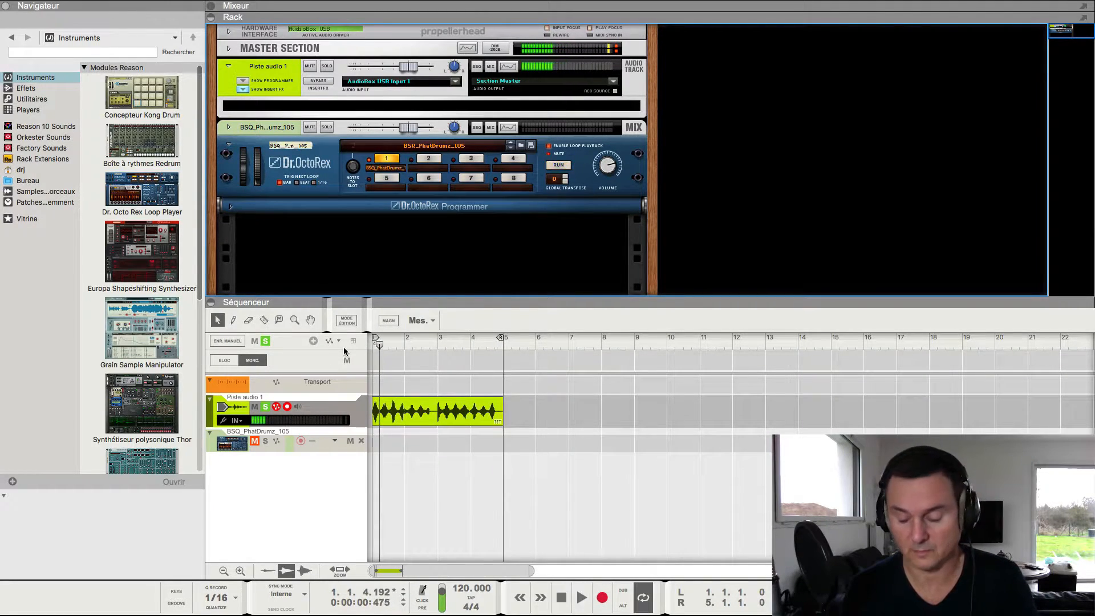
key("KP_0")
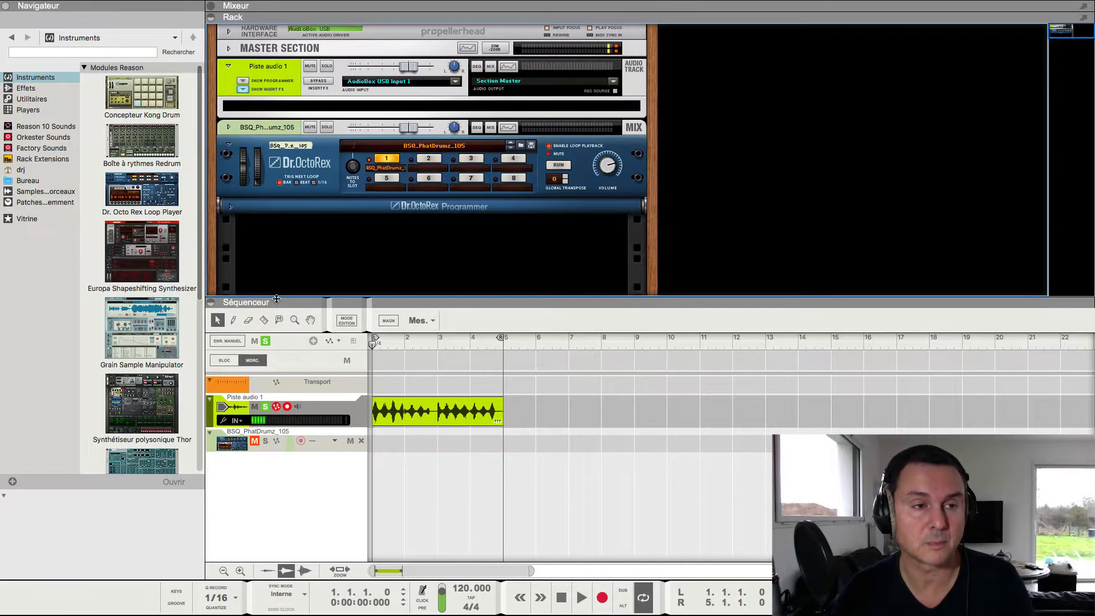
Find iZotope Stutter Edit among the effects and add it to the insert FX of Piste audio 1
left_click(26, 88)
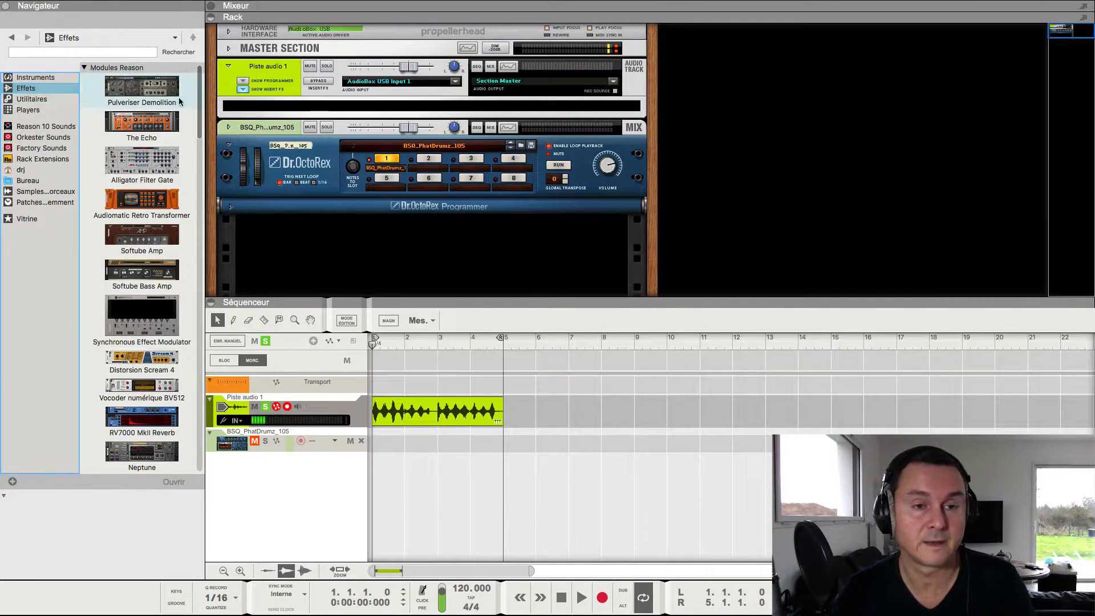
left_click(242, 90)
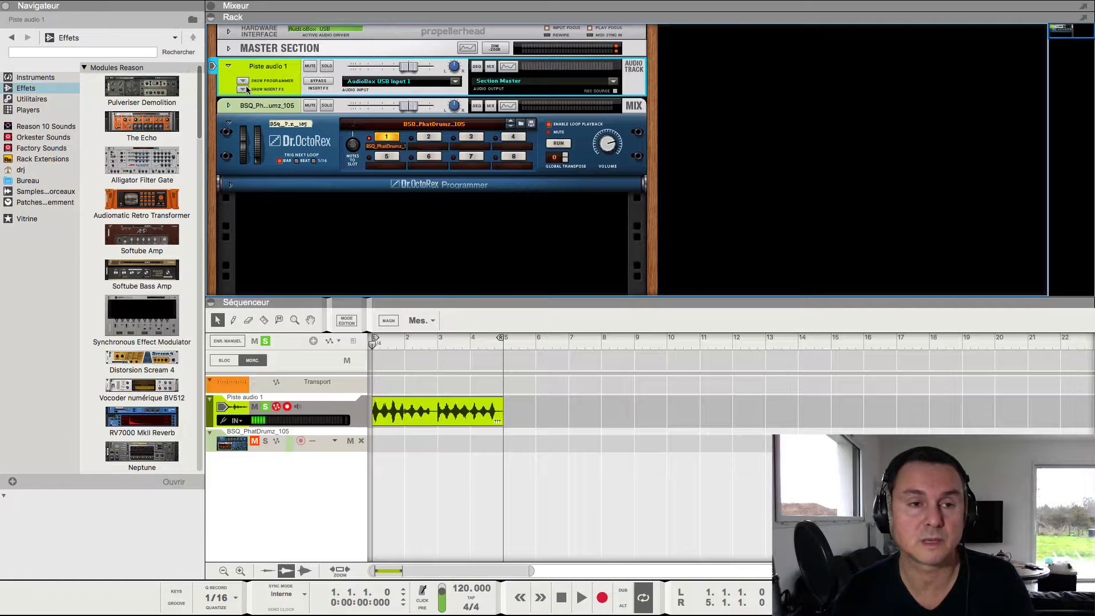
left_click(242, 89)
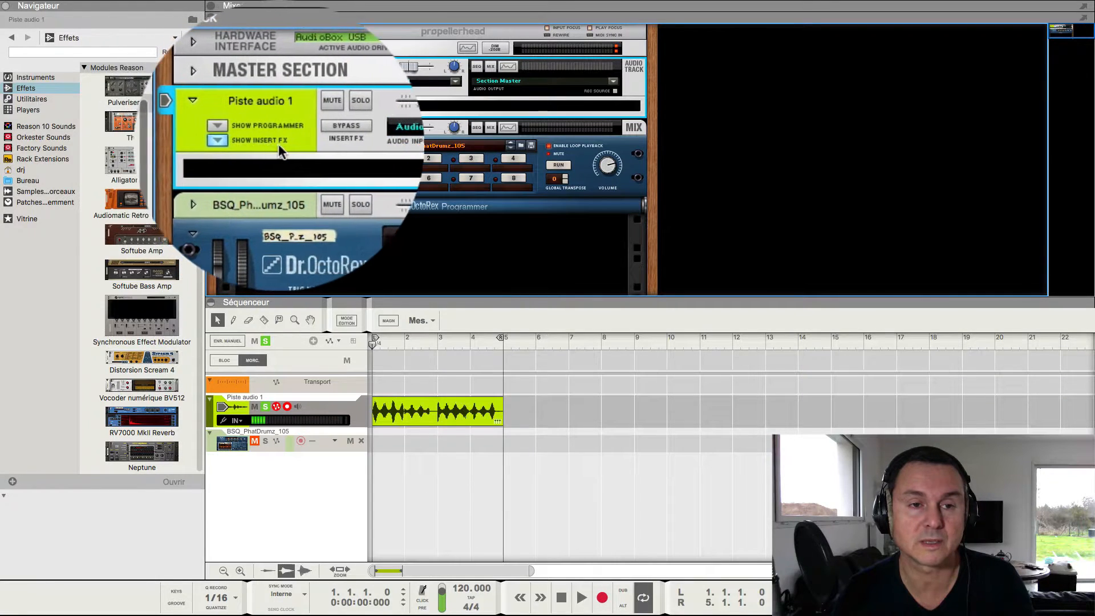
scroll(119, 259, "down", 1)
scroll(120, 256, "down", 15)
left_click(144, 213)
left_click_drag(145, 213, 293, 121)
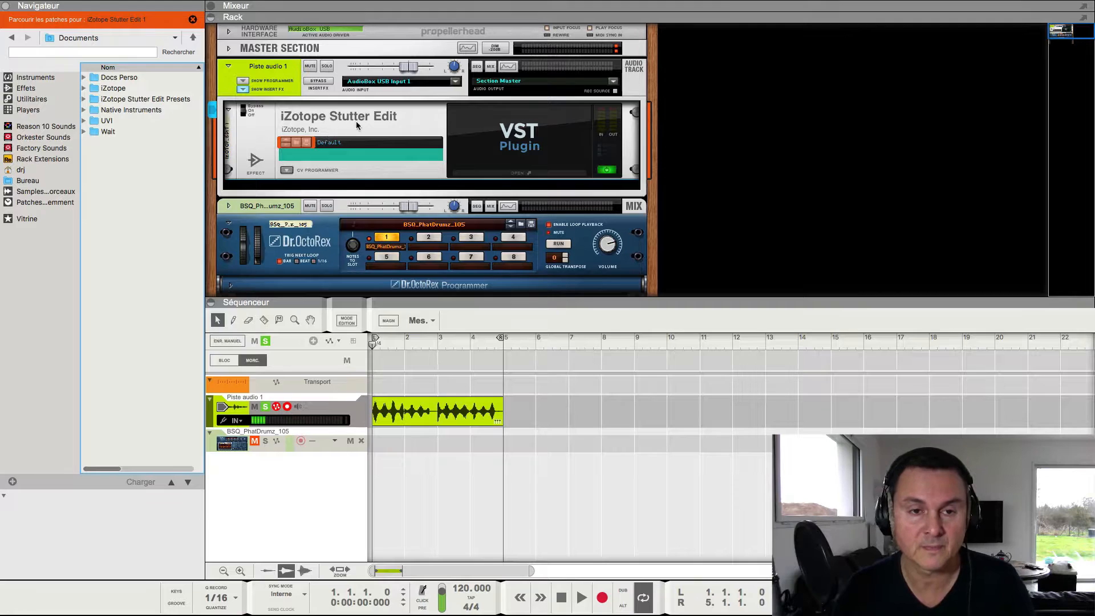
Create a sequencer track for the iZotope Stutter Edit 1 device
left_click(213, 110)
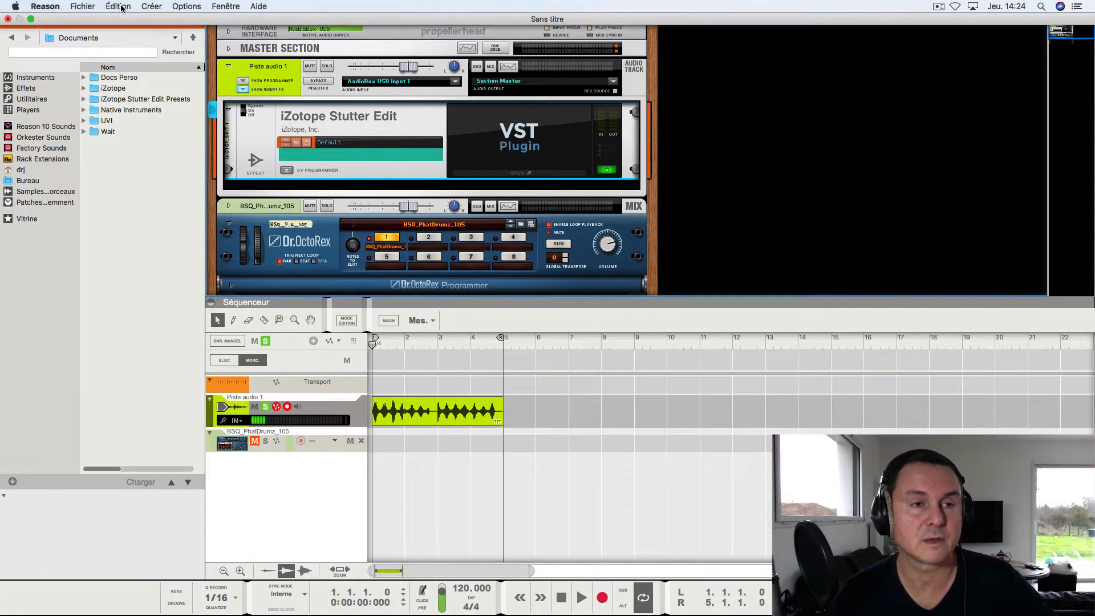
left_click(118, 7)
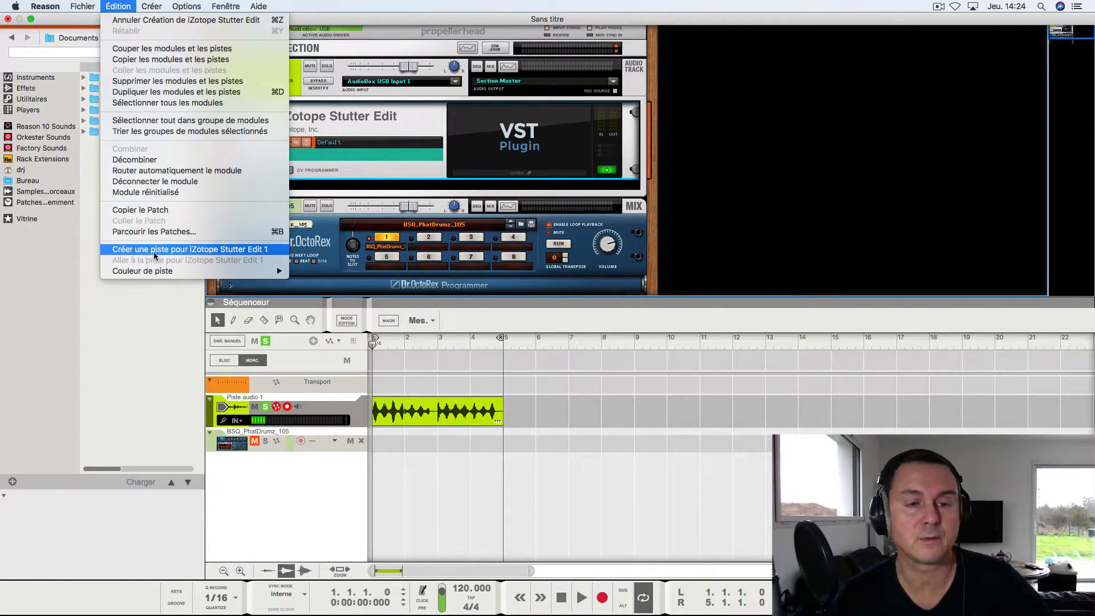
left_click(274, 251)
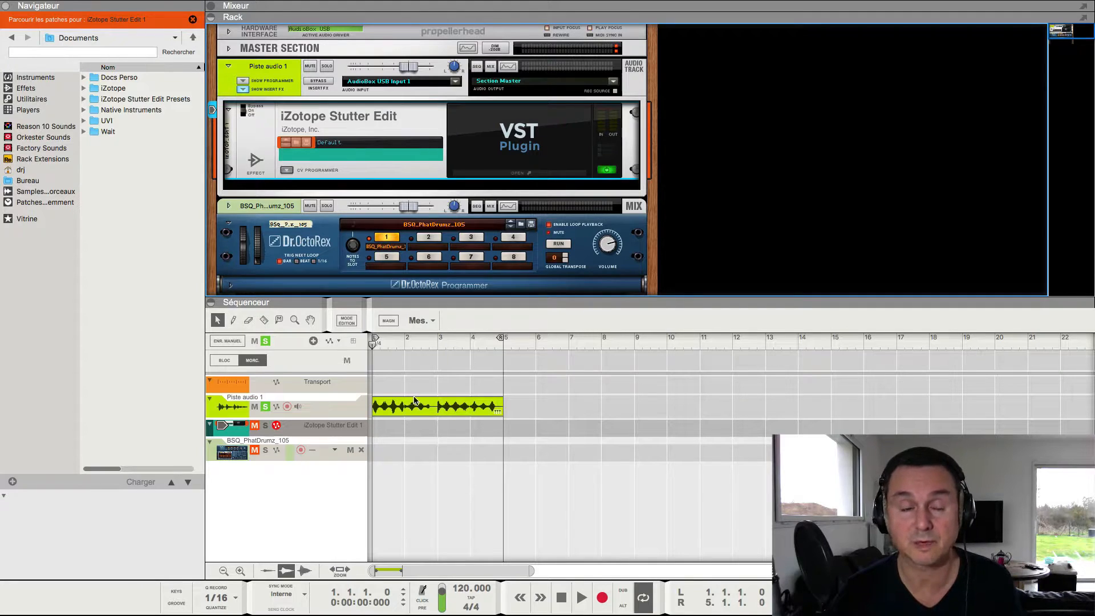
Play the loop while auditioning gestures in the opened Stutter Edit window, moved clear of the track list, and stop playback
key("space")
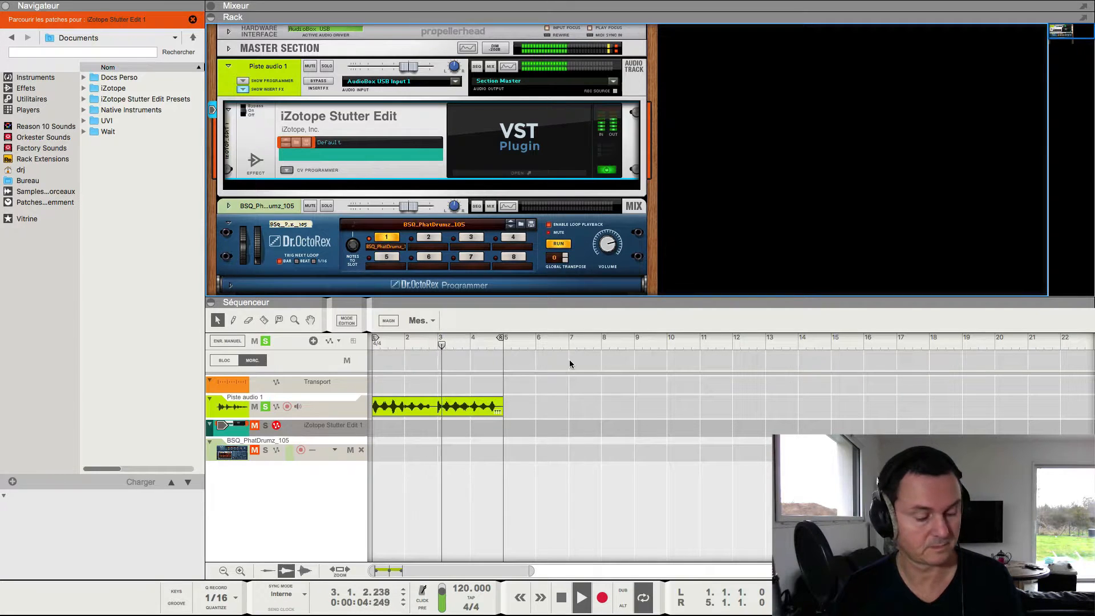
left_click(525, 174)
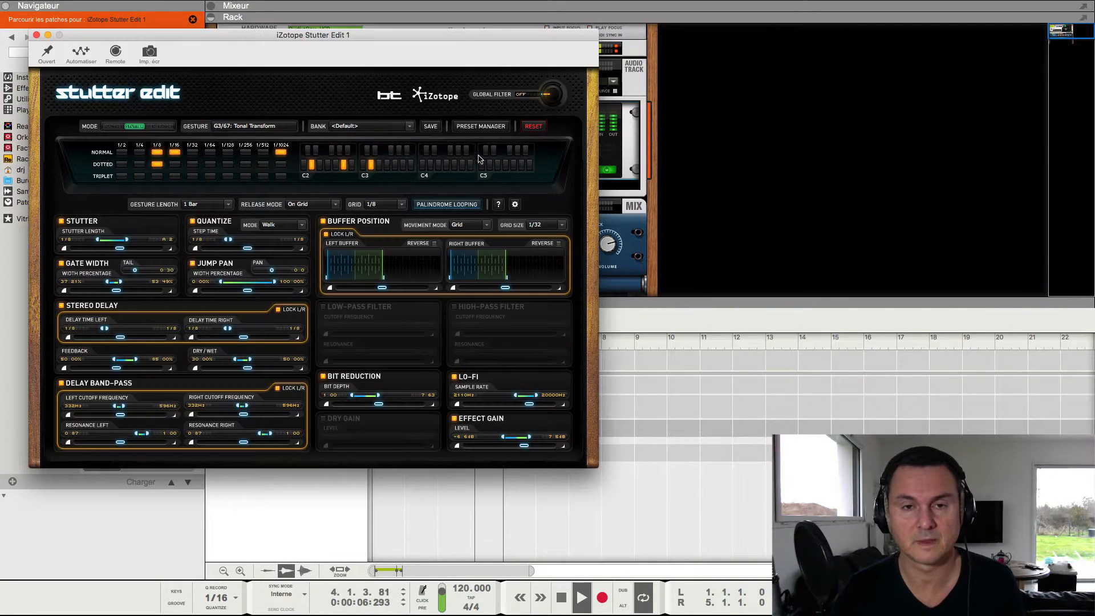
left_click_drag(148, 22, 634, 108)
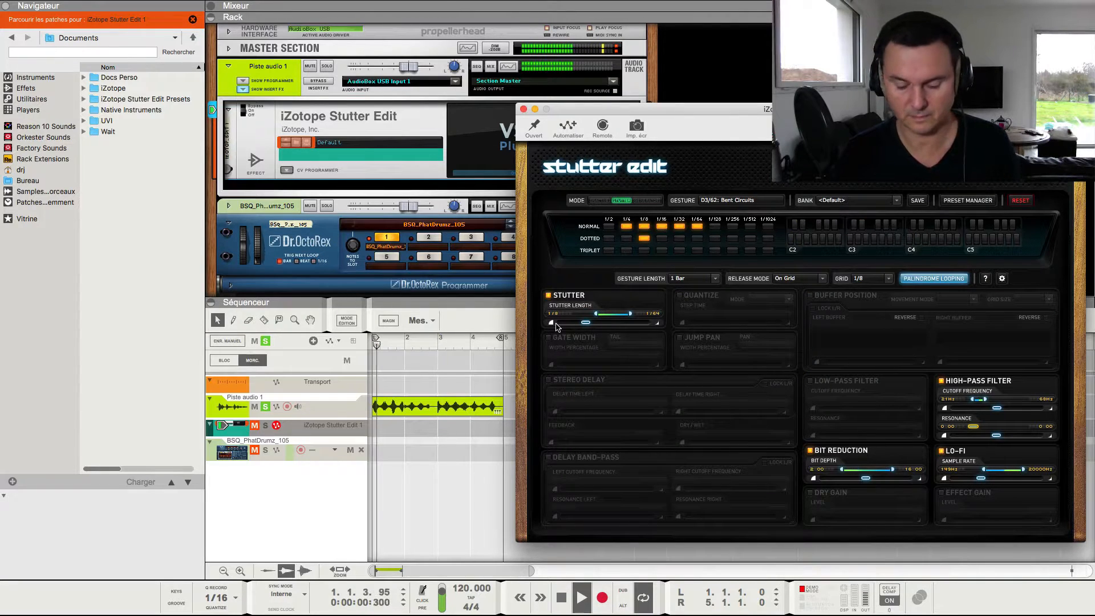
key("space")
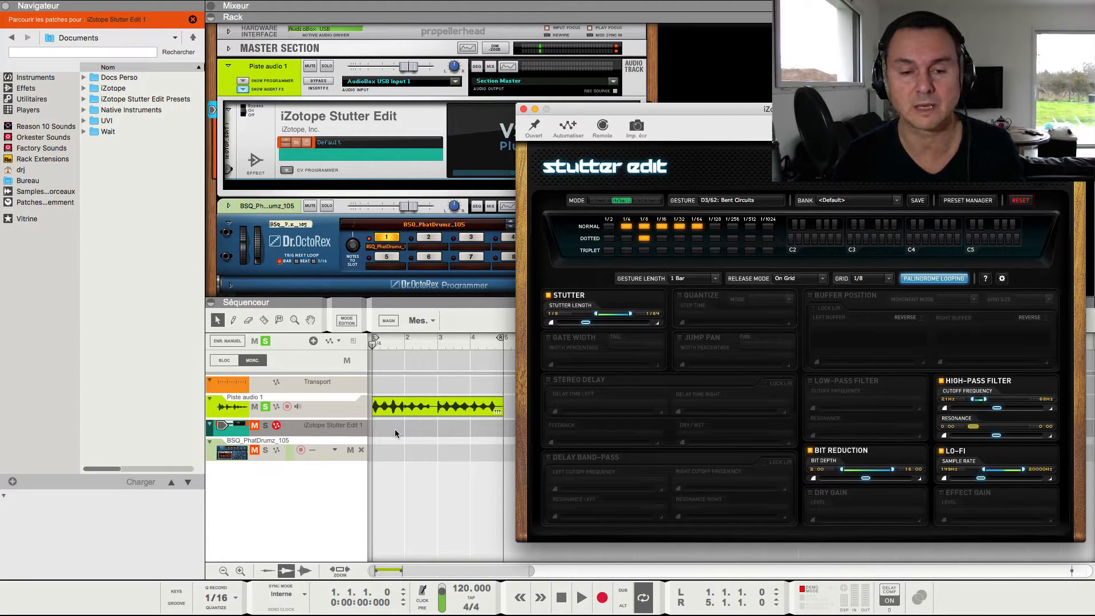
Draw a note clip from bar 1 to bar 5 on the iZotope Stutter Edit 1 track and close the plugin window
left_click(234, 321)
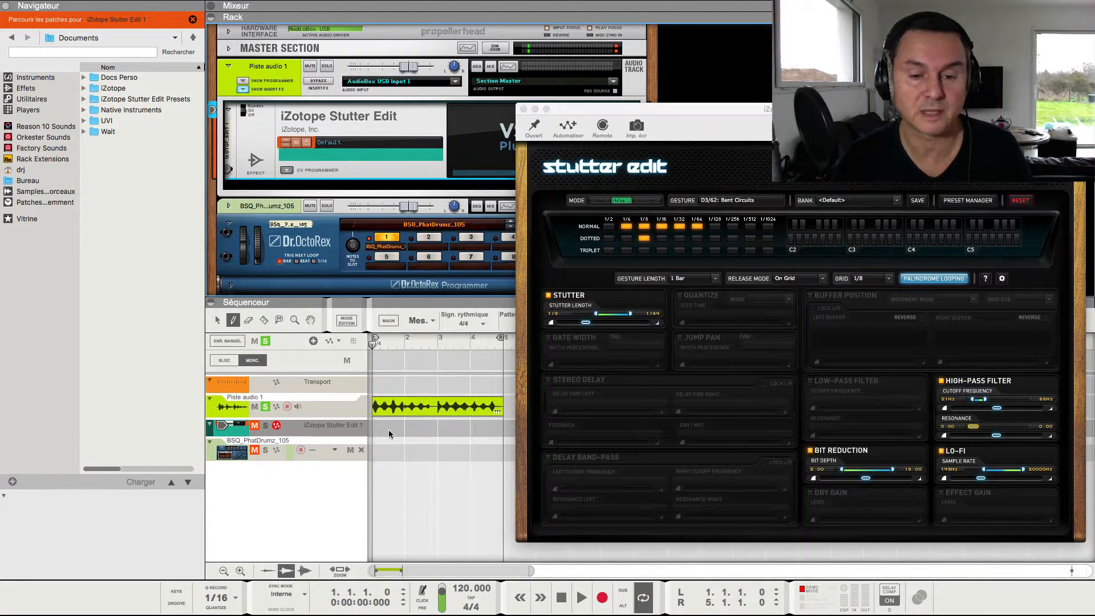
left_click(313, 341)
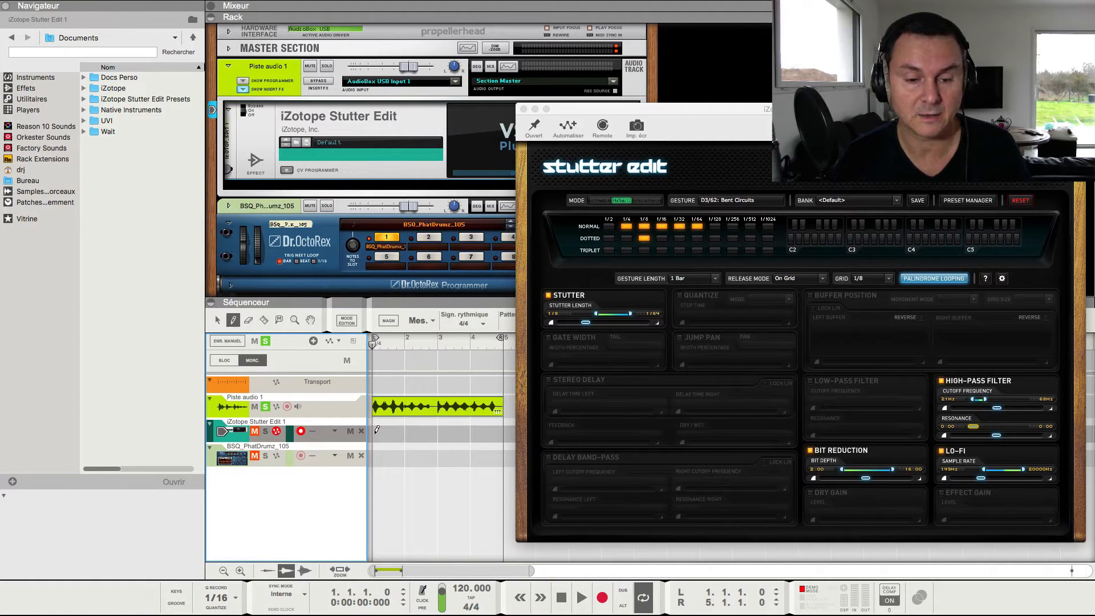
left_click_drag(376, 431, 505, 441)
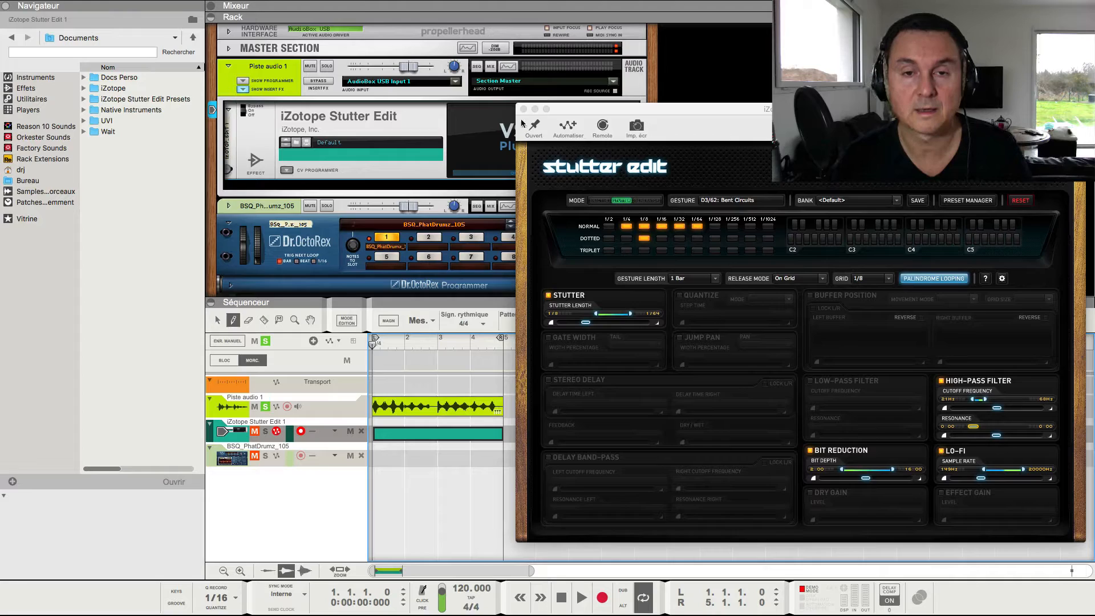
left_click(524, 108)
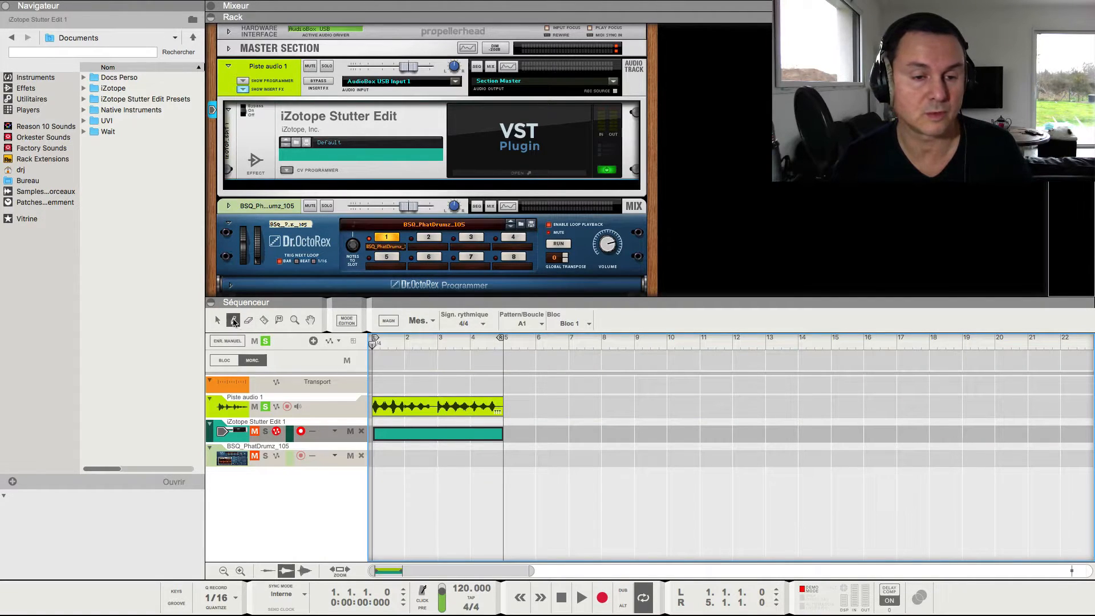
Open the Stutter Edit clip for editing and draw its first trigger notes, including D3 at 1.4.1 with length 0.3.0
key("q")
double_click(419, 435)
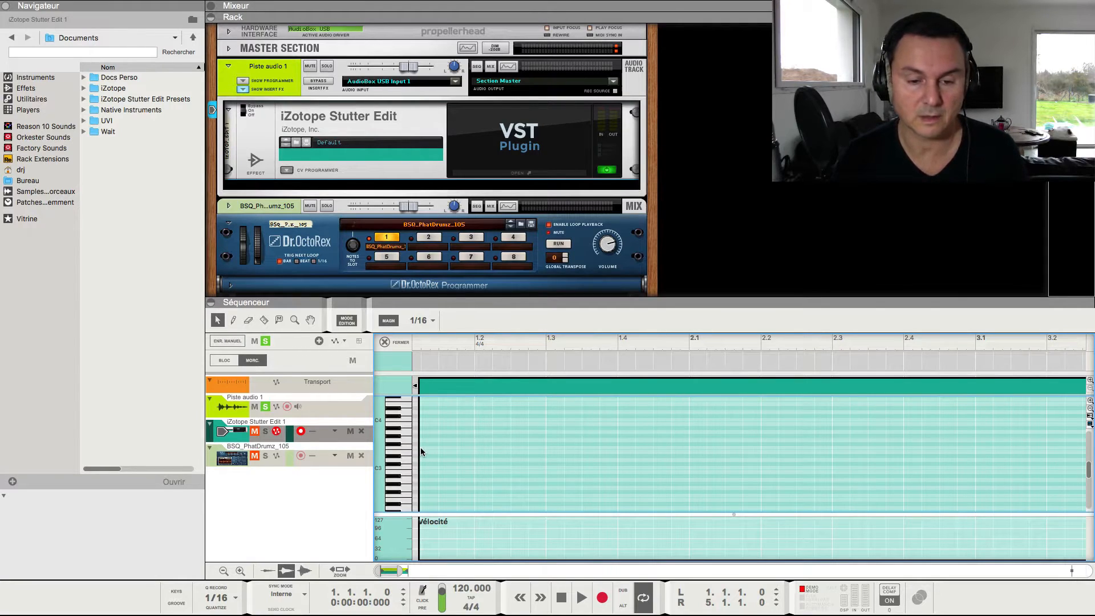
scroll(422, 446, "up", 1)
left_click_drag(425, 446, 912, 456)
left_click(661, 458)
scroll(860, 467, "right", 5)
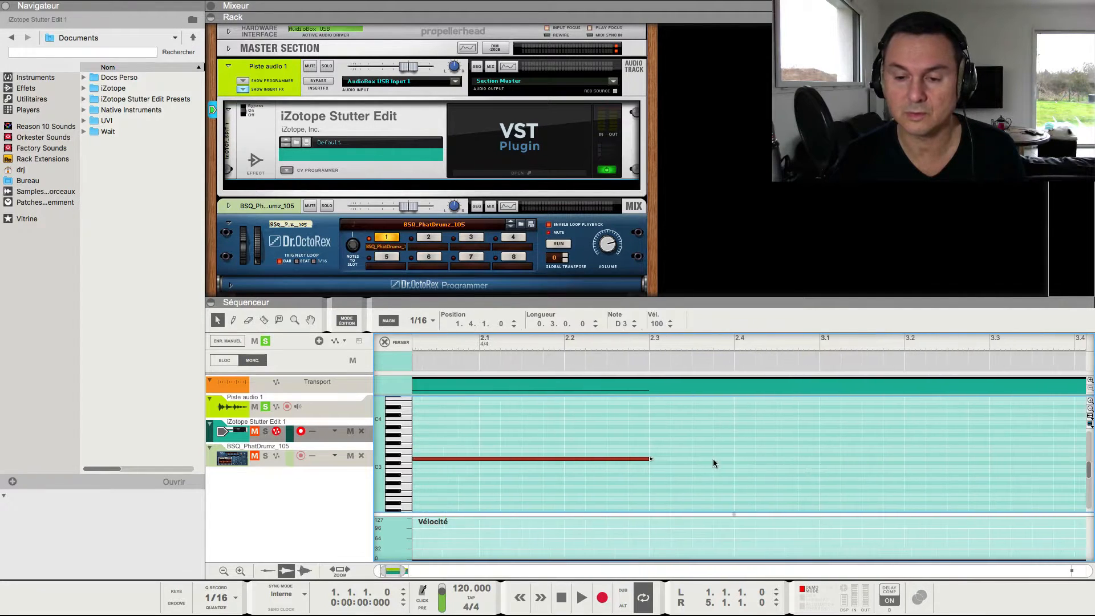
Draw more trigger notes through the clip's end, including G3 at 3.2.1 and D#3 at 4.3.1, and close the clip
scroll(740, 466, "right", 1)
mouse_move(629, 483)
left_mouse_down()
mouse_move(860, 481)
mouse_move(876, 456)
mouse_move(922, 438)
mouse_move(1083, 438)
mouse_move(1047, 438)
mouse_move(1067, 439)
left_mouse_up()
scroll(895, 459, "right", 5)
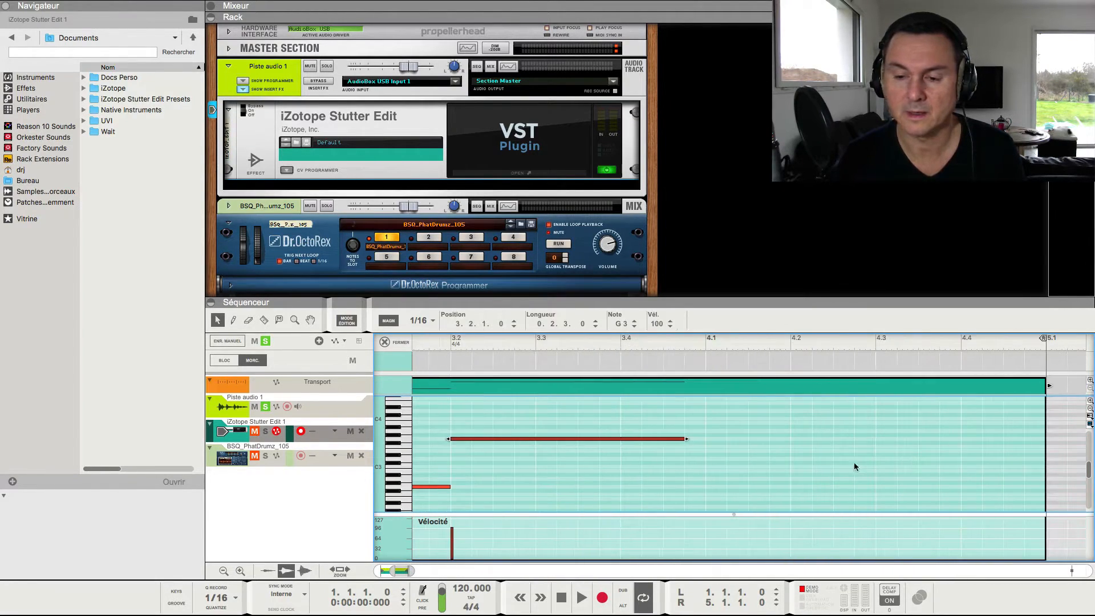
mouse_move(717, 489)
left_mouse_down()
mouse_move(855, 489)
mouse_move(1047, 455)
left_mouse_up()
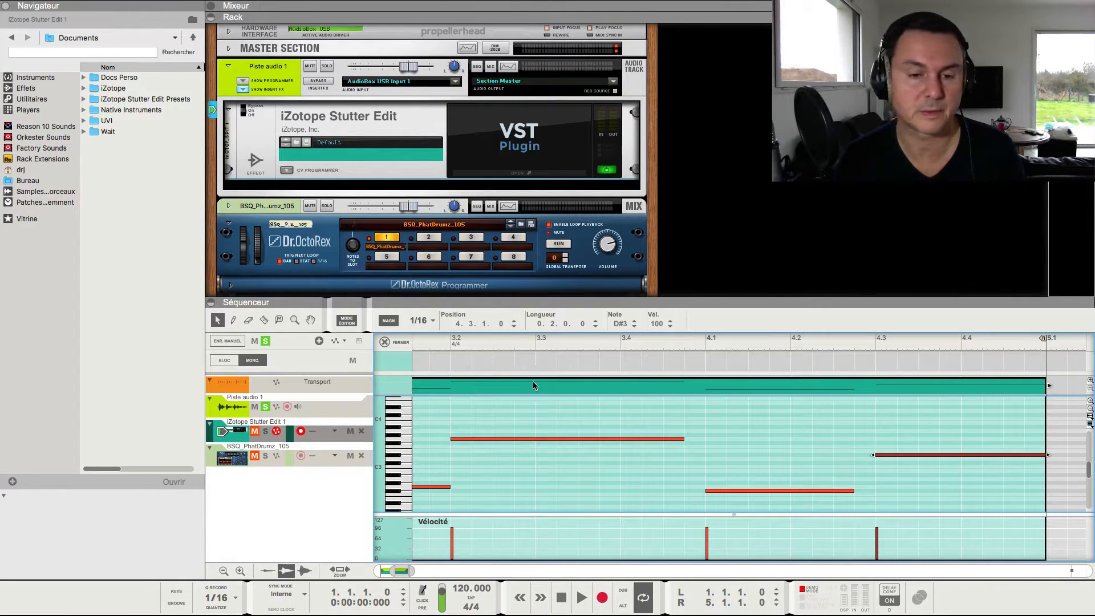
left_click(391, 342)
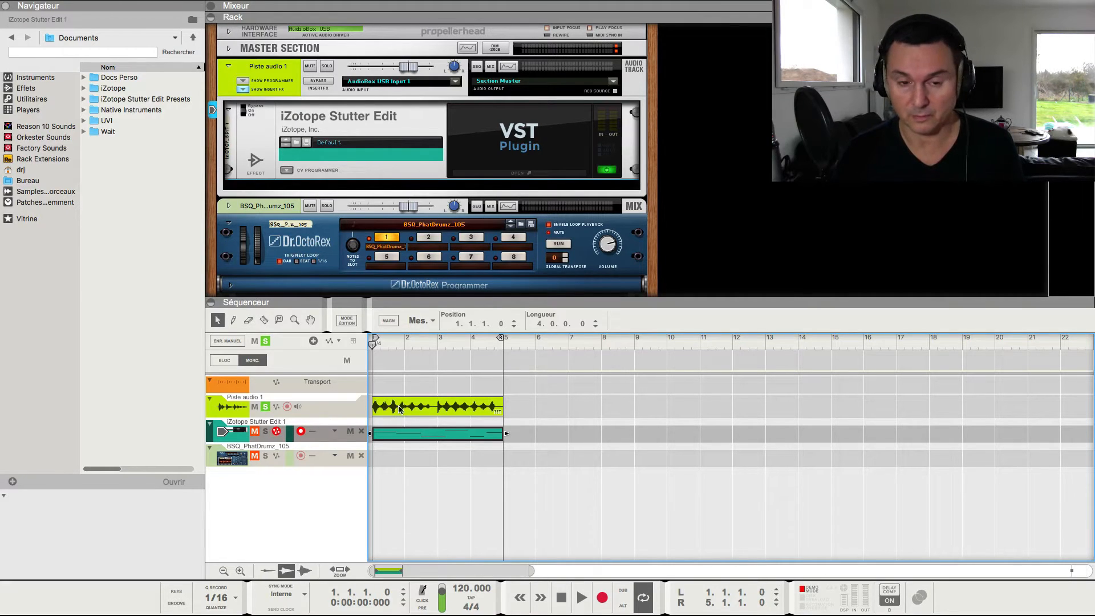
Open the Stutter Edit window and play the loop briefly to check whether the drawn notes trigger the gestures
left_click(512, 173)
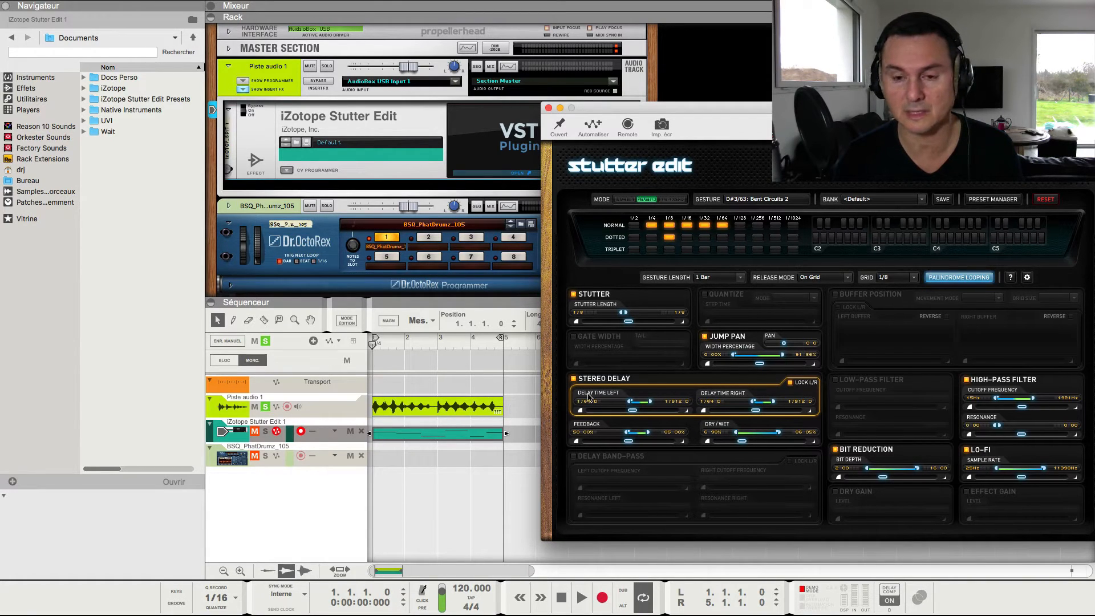
key("space")
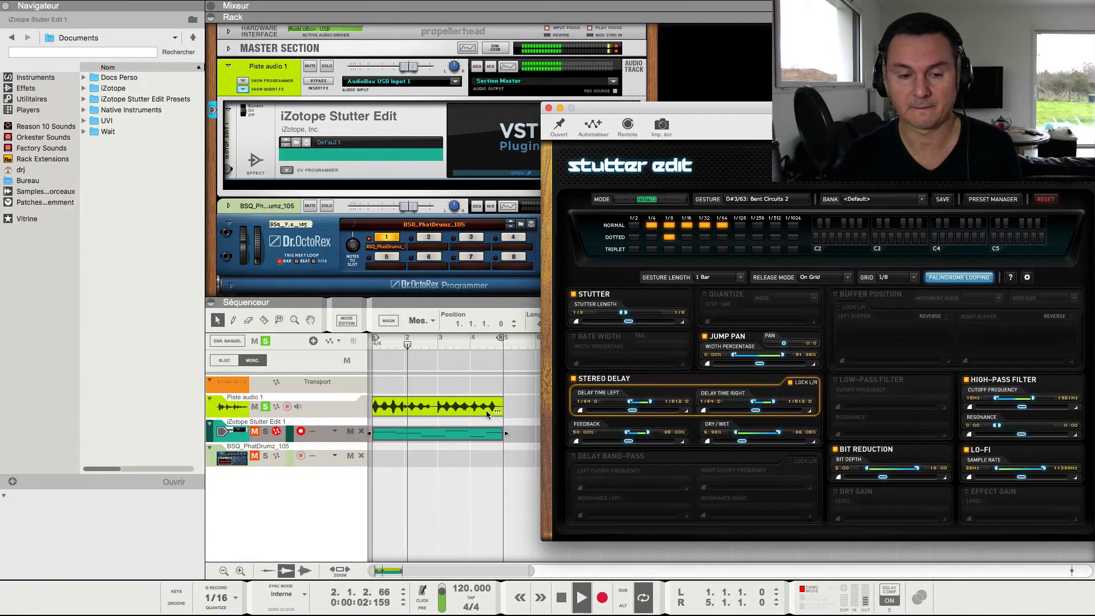
key("space")
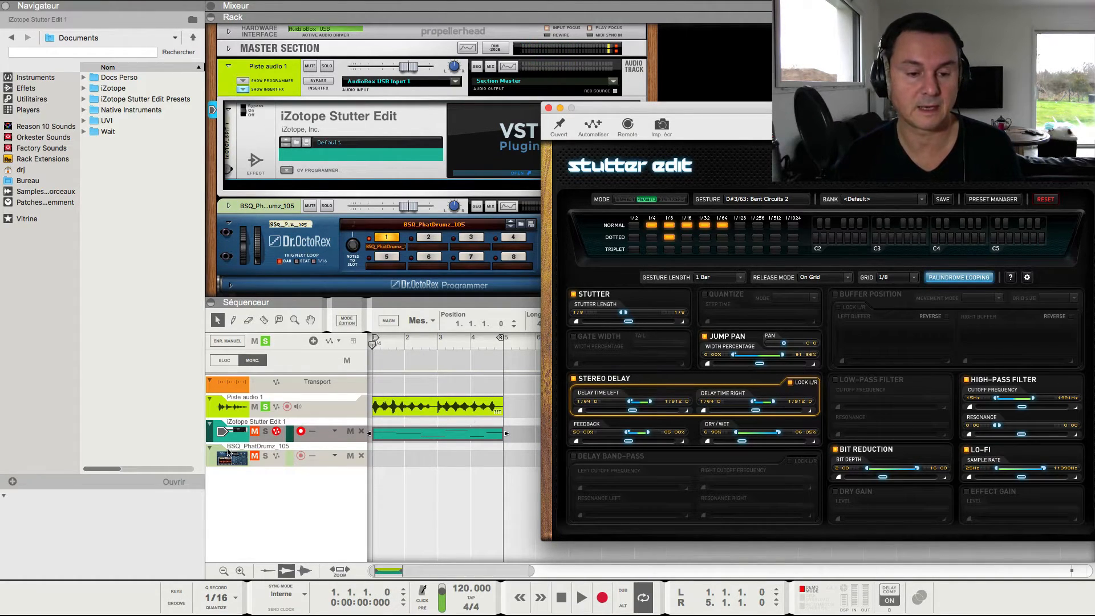
Solo the iZotope Stutter Edit 1 track alongside the audio track, play the loop to hear the gestures, and close the plugin window
left_click(266, 432)
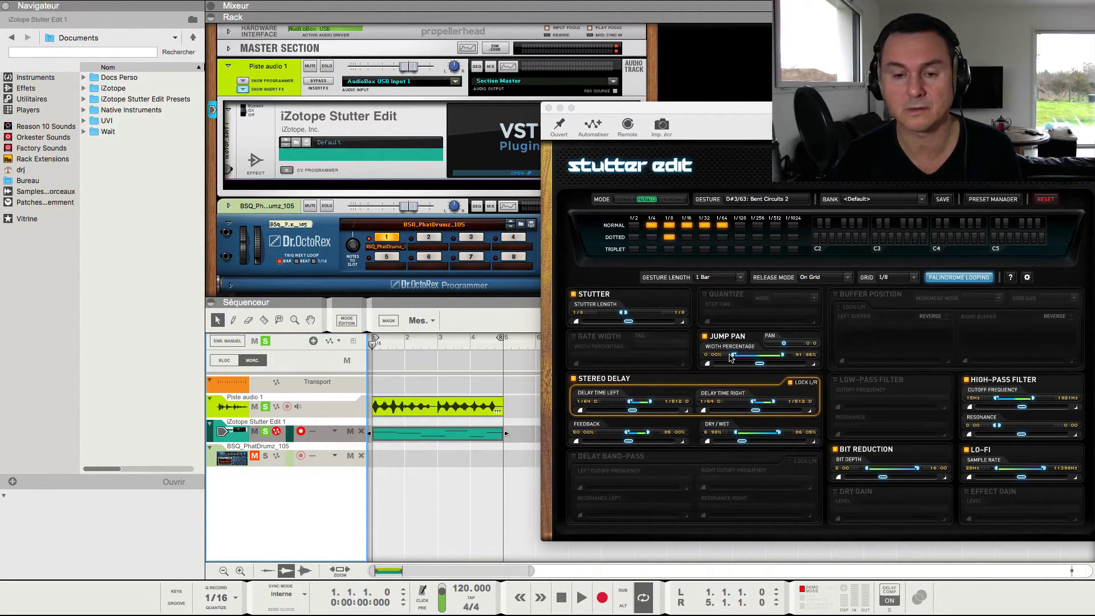
key("space")
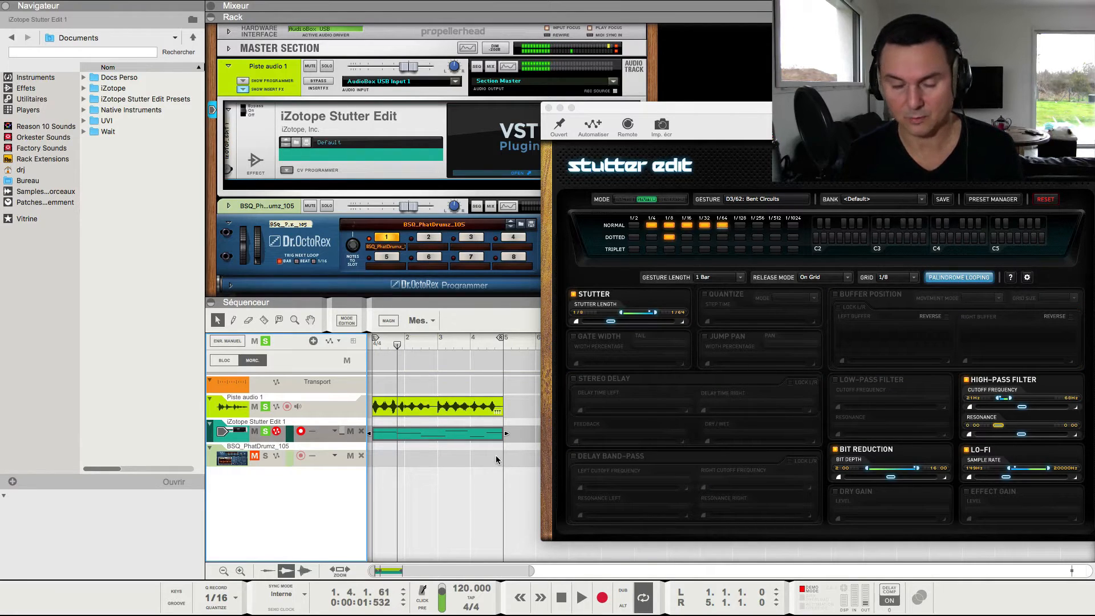
key("space")
left_click(548, 108)
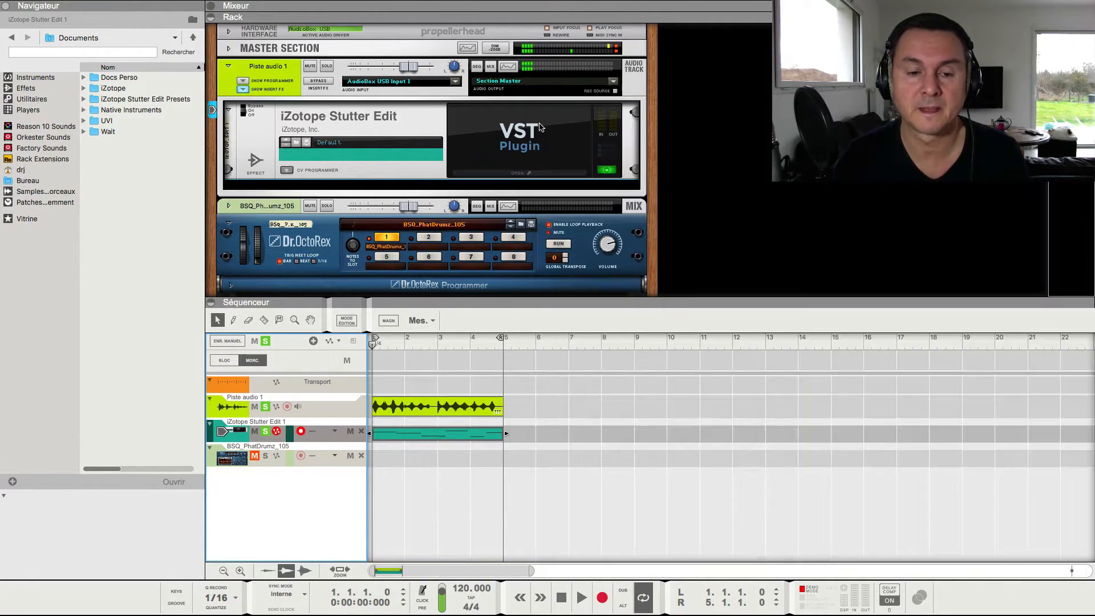
Solo only the BSQ_PhatDrumz_105 track, unsoloing the audio and Stutter Edit tracks, and unfold its mix channel in the rack
left_click(266, 407)
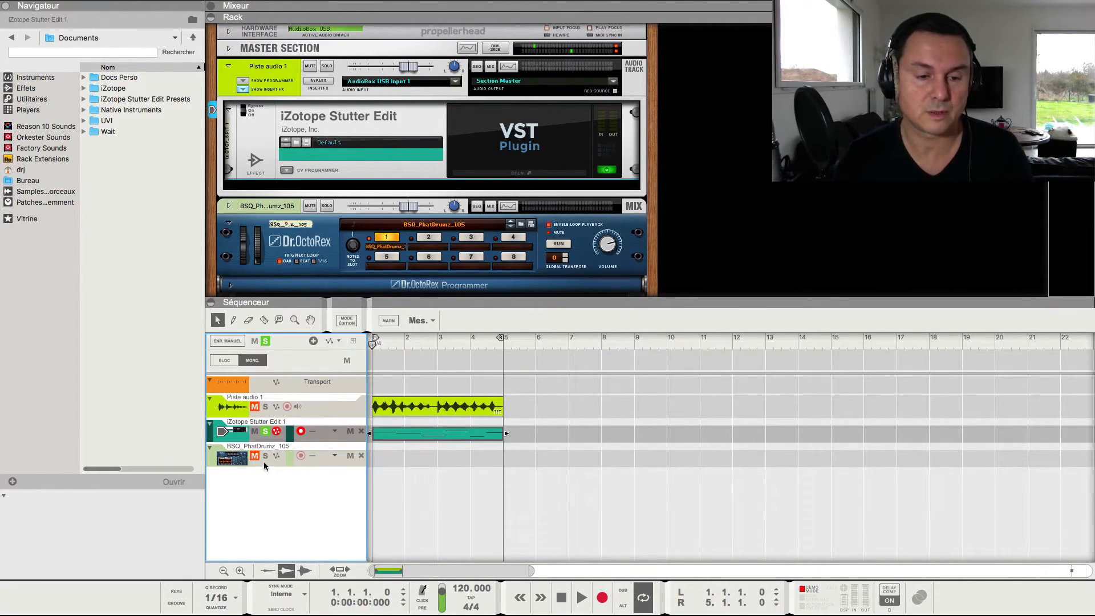
left_click(265, 455)
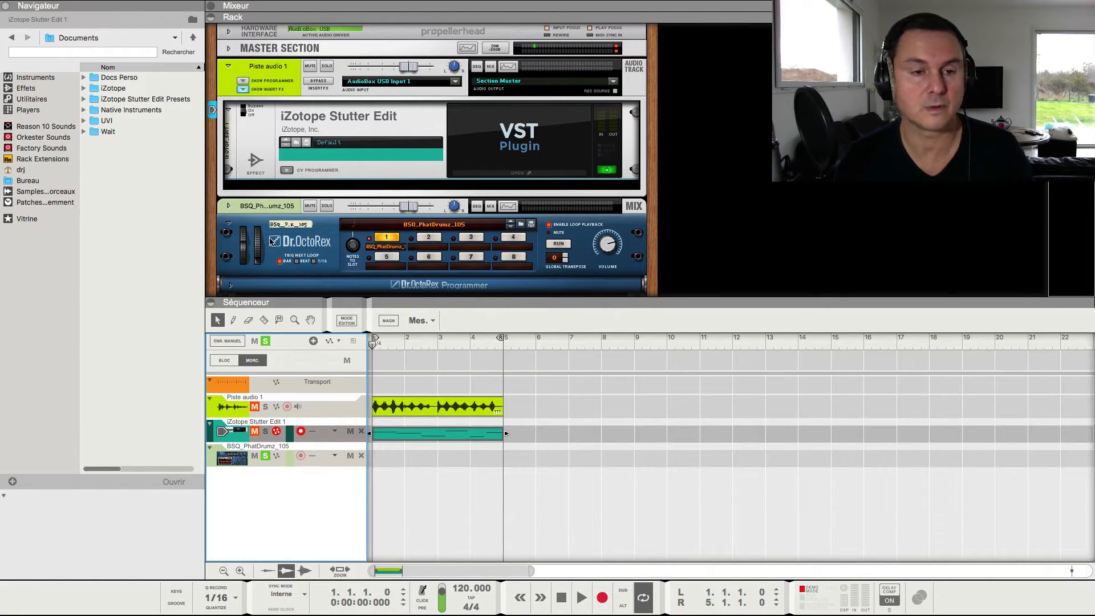
scroll(296, 240, "down", 2)
left_click(229, 155)
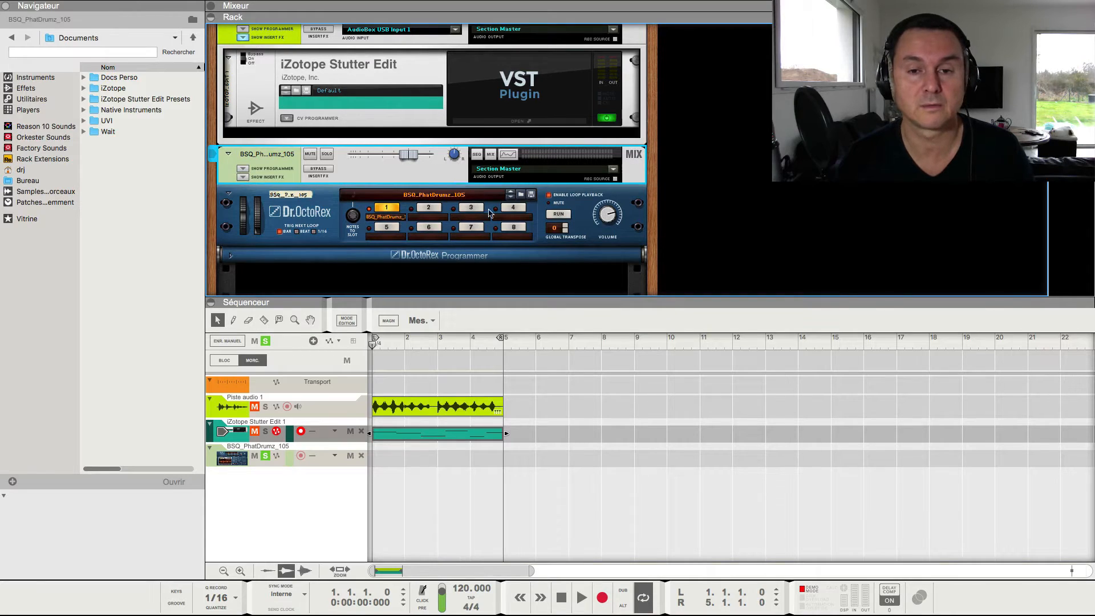
Preview the Dr. OctoRex drum loop, then briefly start and stop sequencer playback
left_click(558, 215)
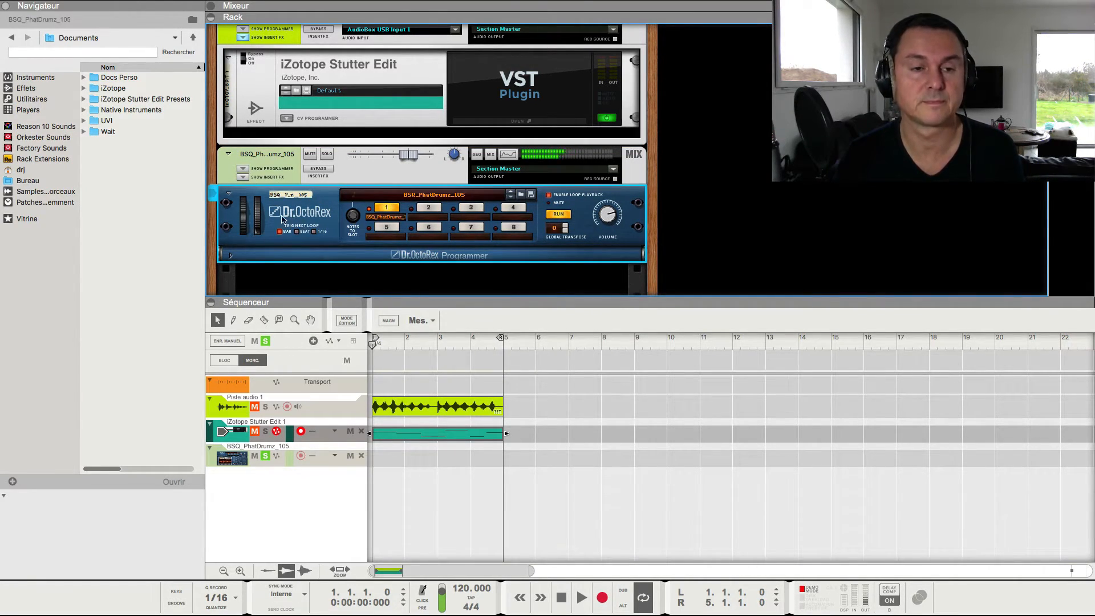
key("space")
key("space")
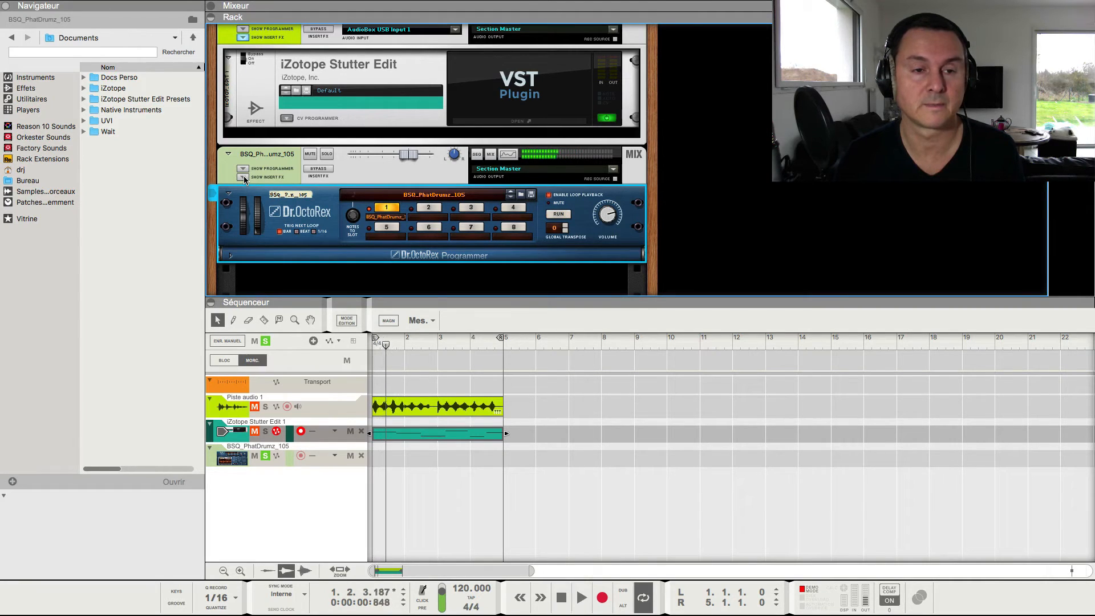
Add iZotope Stutter Edit as an insert effect on the BSQ_PhatDrumz_105 mix channel and create a sequencer track for it
left_click(243, 177)
left_click(26, 88)
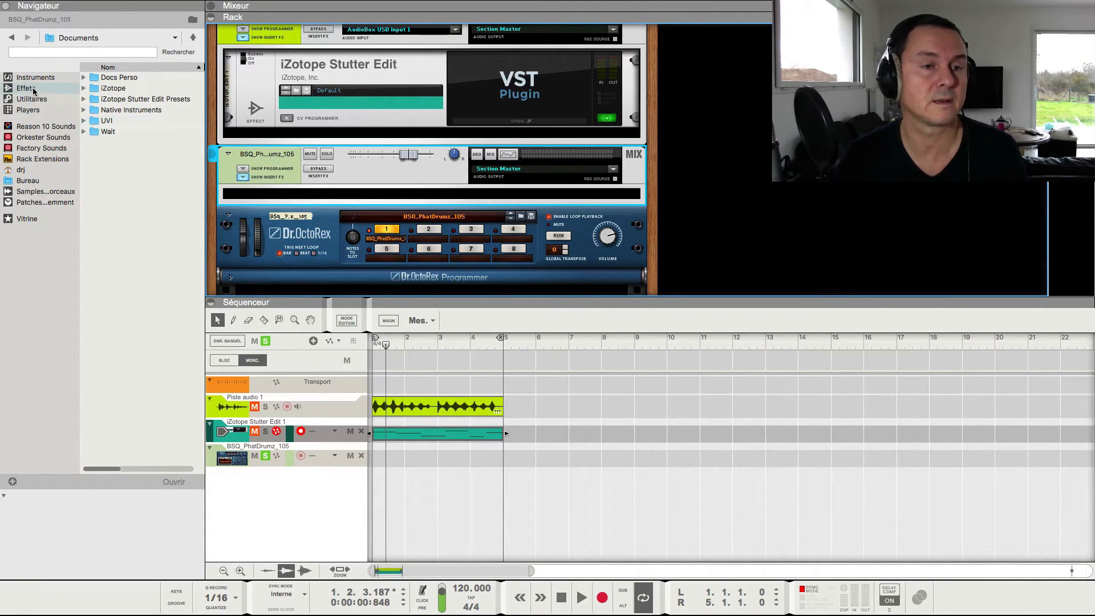
scroll(143, 262, "down", 15)
scroll(146, 267, "down", 5)
left_click_drag(145, 280, 291, 206)
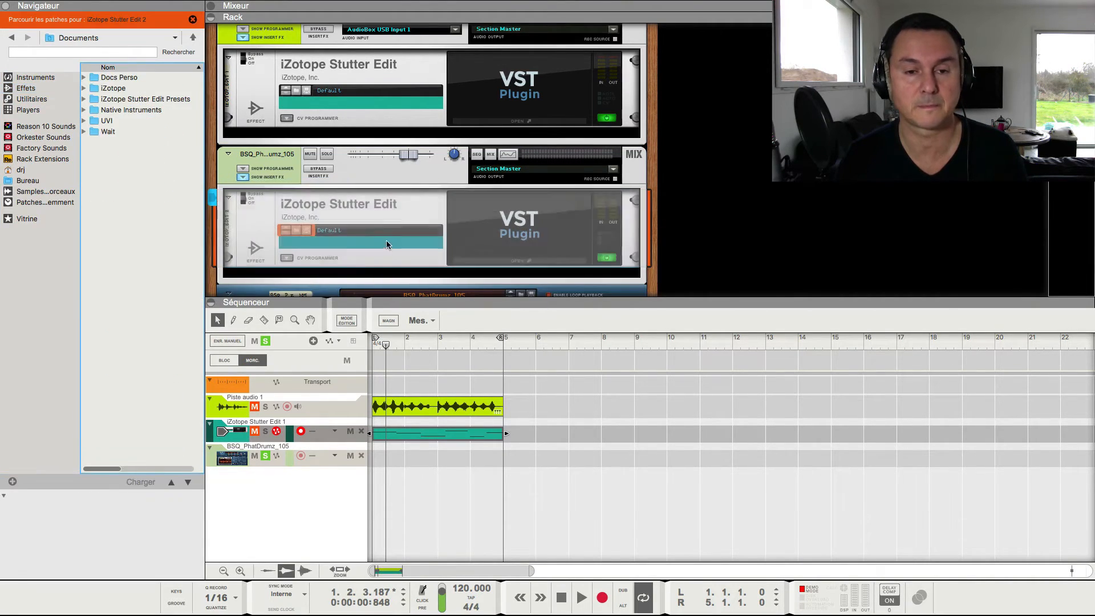
left_click(212, 198)
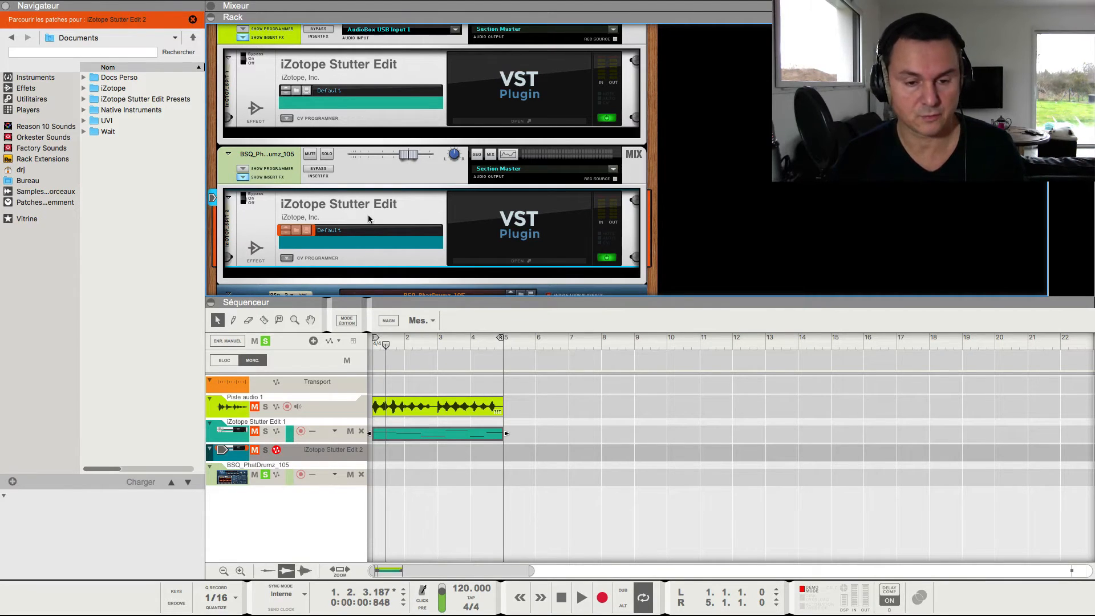
Play the drum loop through the new effect, then copy the four-bar note clip from iZotope Stutter Edit 1 to the iZotope Stutter Edit 2 track
key("space")
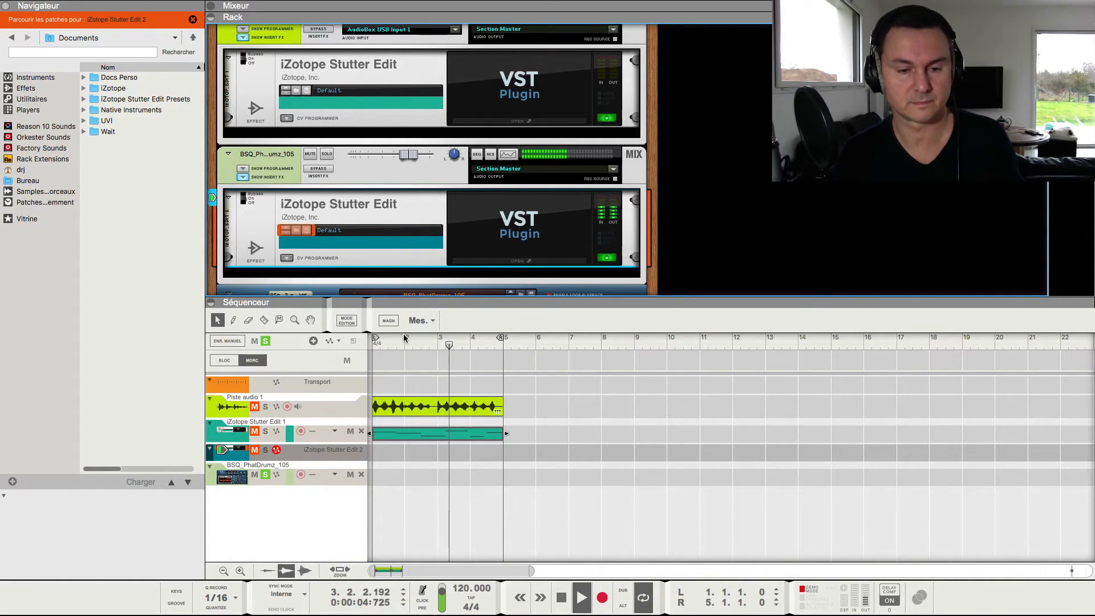
left_click(420, 436)
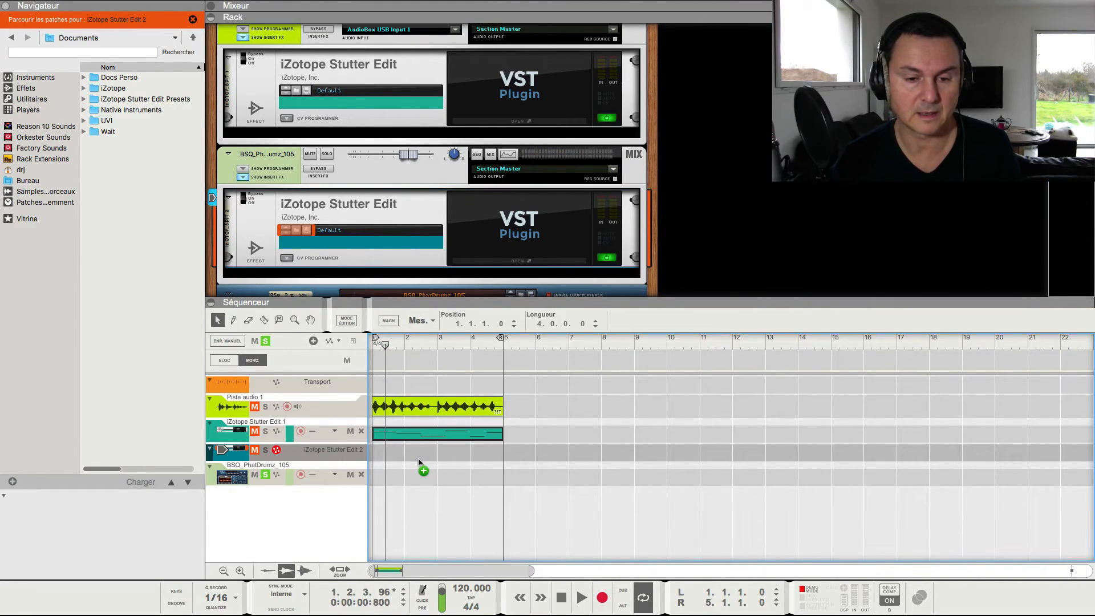
left_click(337, 454)
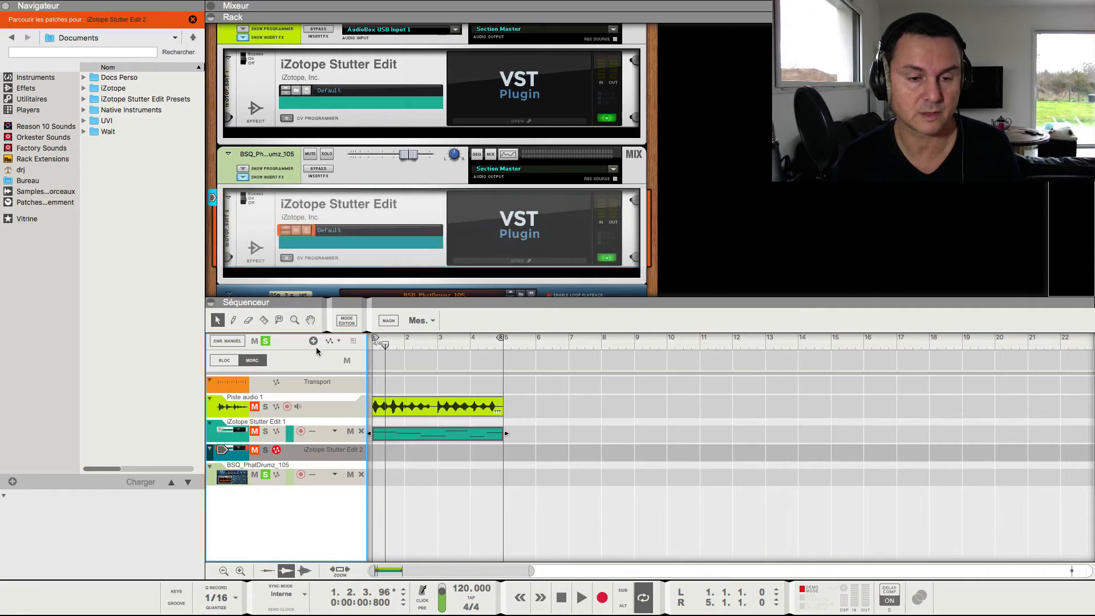
left_click_drag(423, 436, 426, 459)
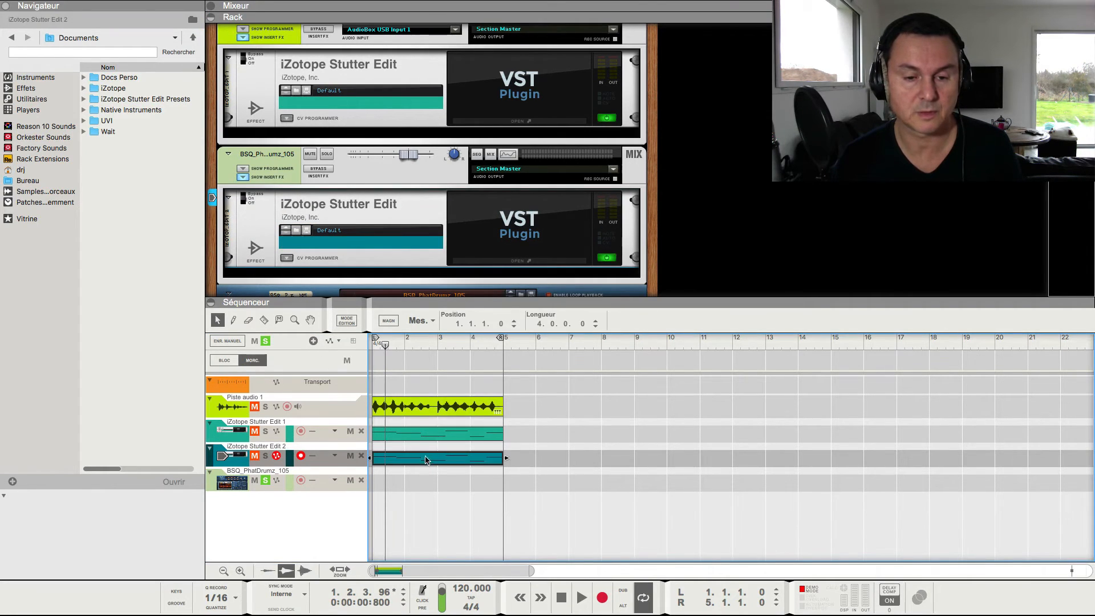
Open the iZotope Stutter Edit 2 plugin window, move it clear of the track list, and play the loop from bar 1
key("Home")
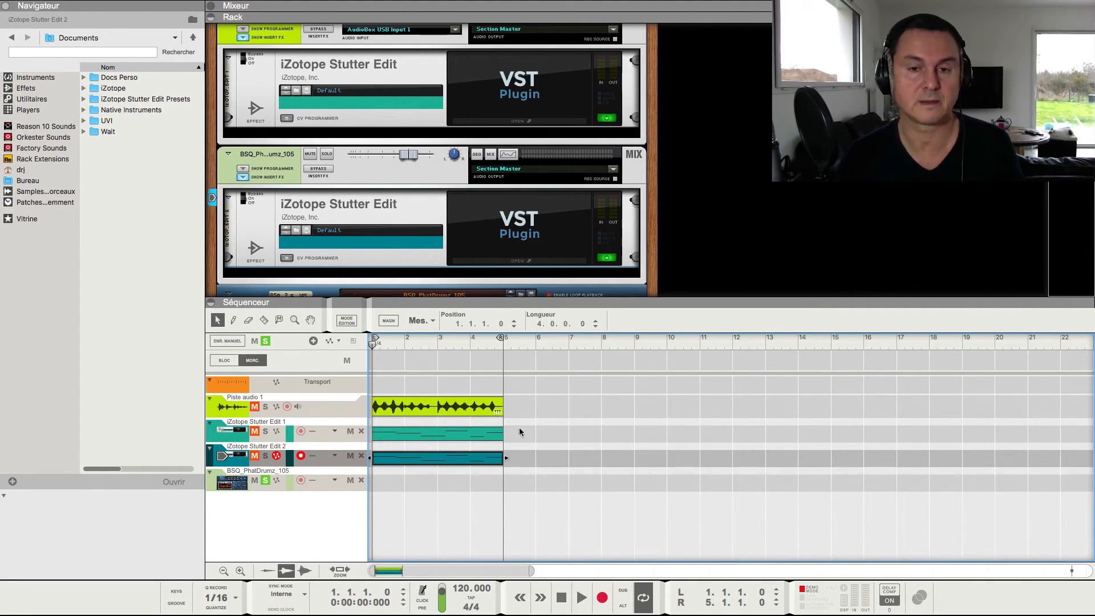
left_click(540, 265)
left_click_drag(462, 46, 953, 106)
key("space")
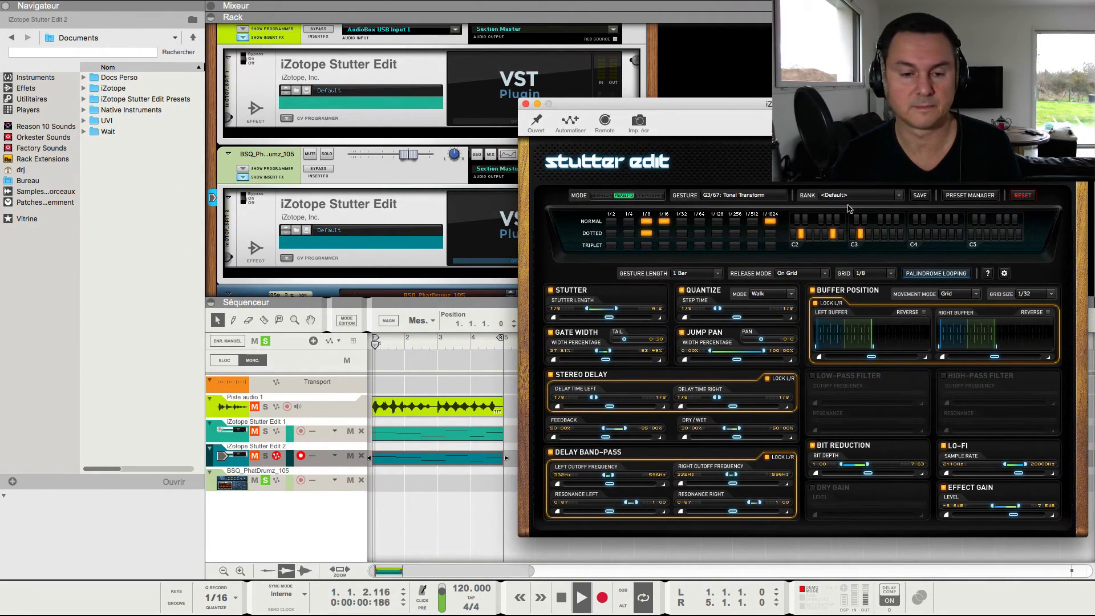
Solo the iZotope Stutter Edit 2 track alongside the drum track and replay the loop to hear the gestures on the drums
left_click(265, 456)
key("space")
key("space")
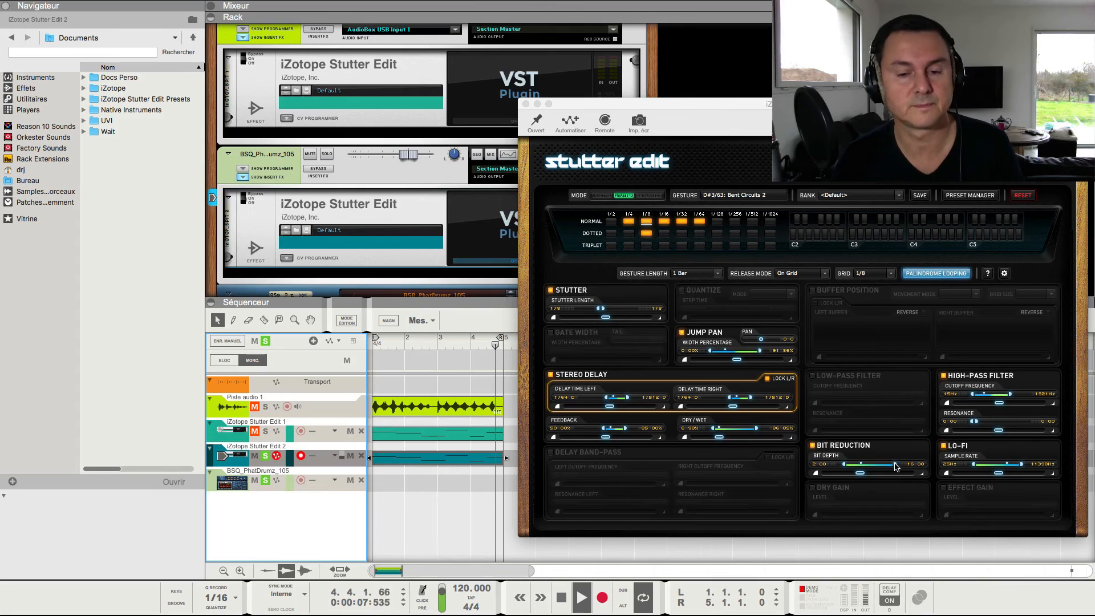
key("space")
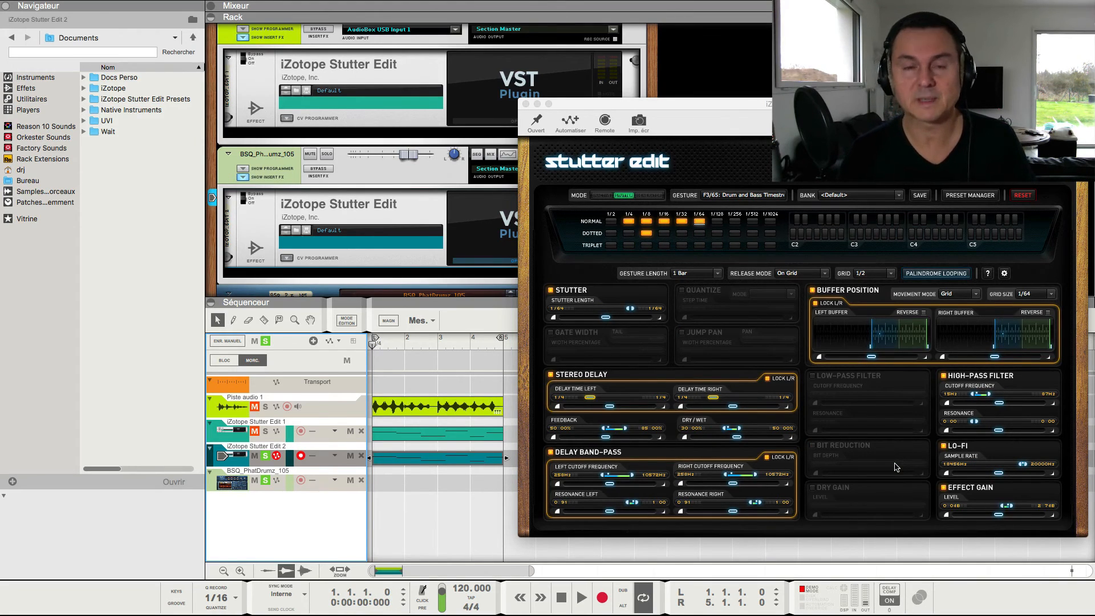